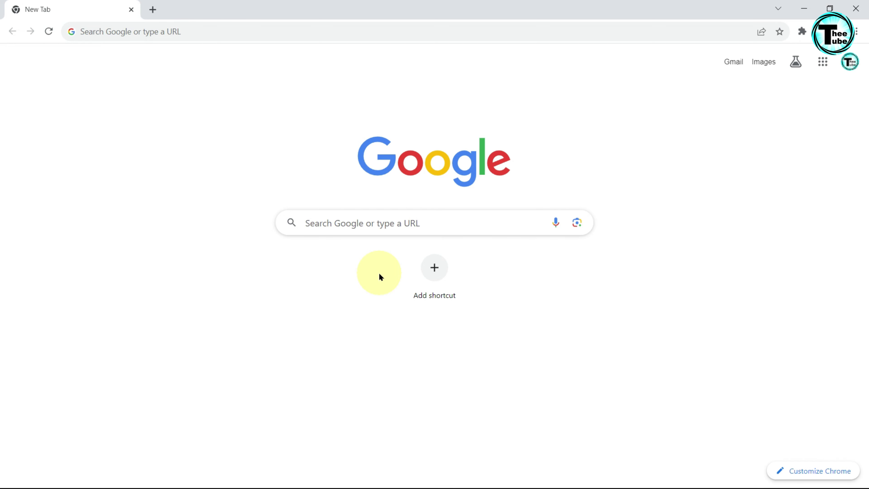
Search Google for "sbi online", open the State Bank of India site and continue to the Personal Banking login form
{"action": "left_click", "coordinate": [346, 226]}
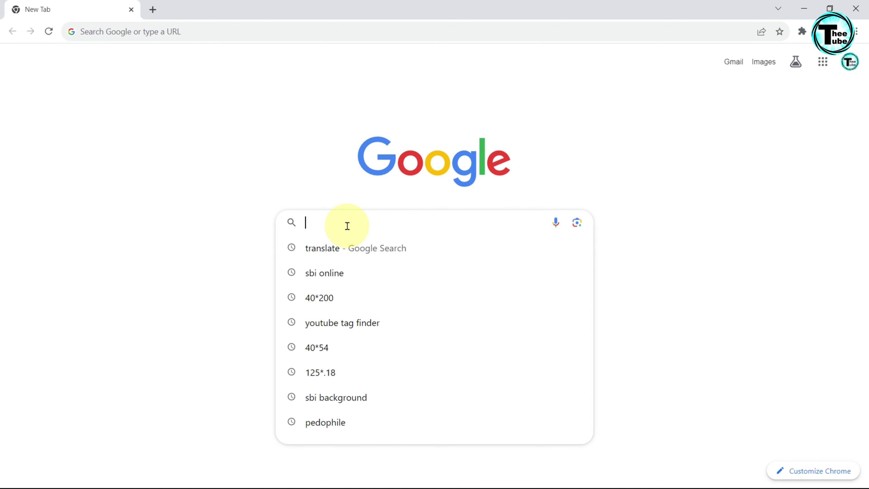
{"action": "left_click", "coordinate": [328, 272]}
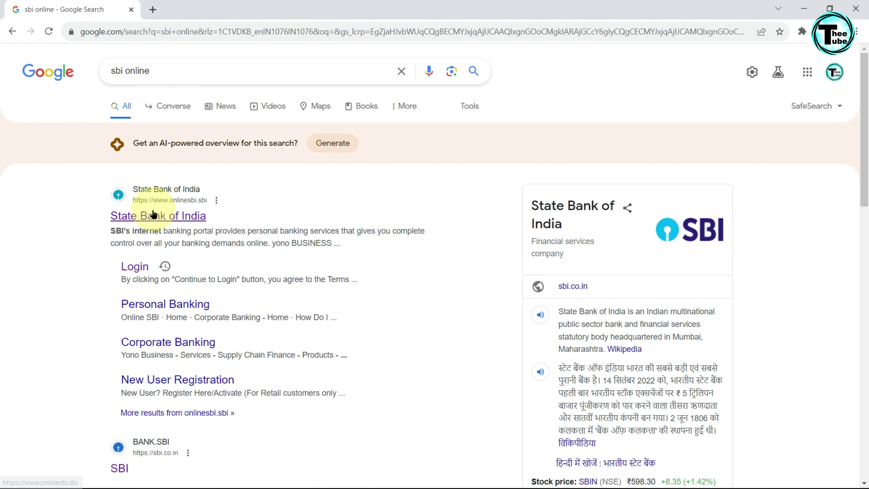
{"action": "left_click", "coordinate": [166, 214]}
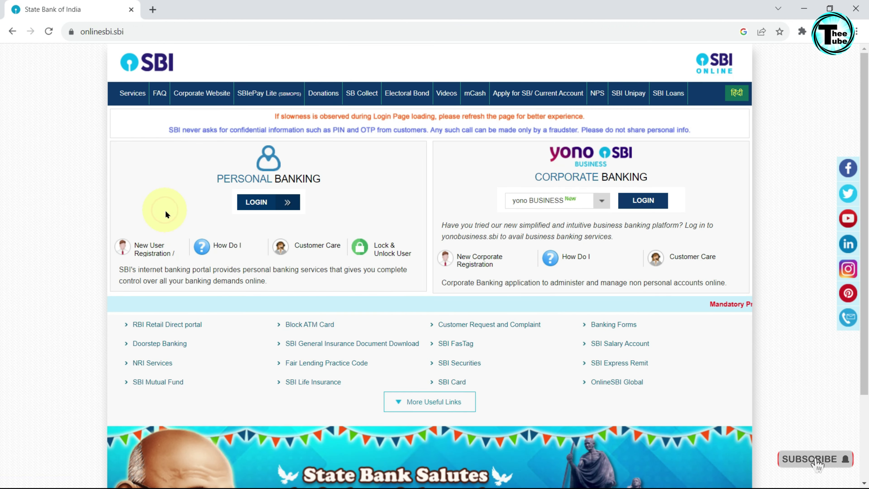
{"action": "left_click", "coordinate": [254, 202]}
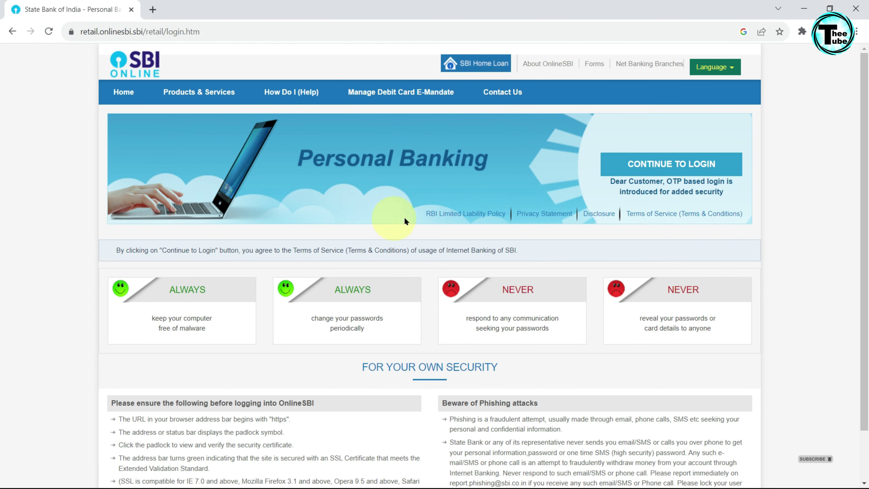
{"action": "left_click", "coordinate": [624, 170]}
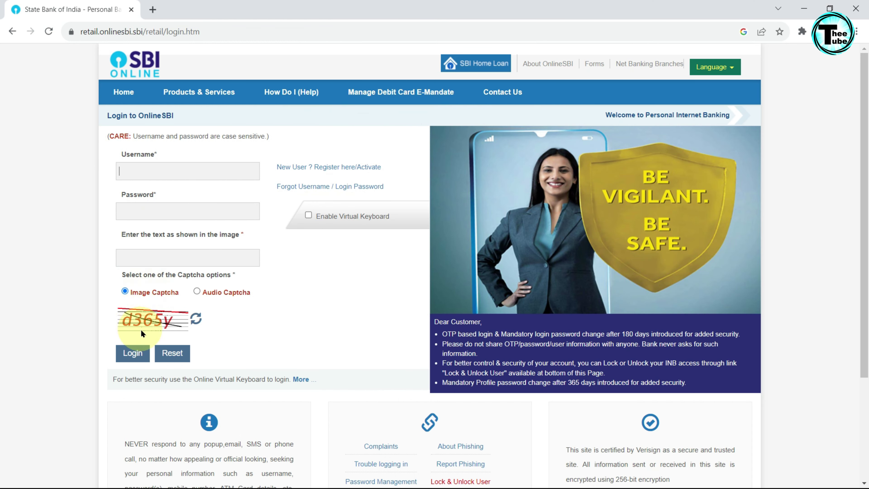
Log in with the account credentials and the one-time password, and show the first transaction account's available balance
{"action": "left_click", "coordinate": [139, 352]}
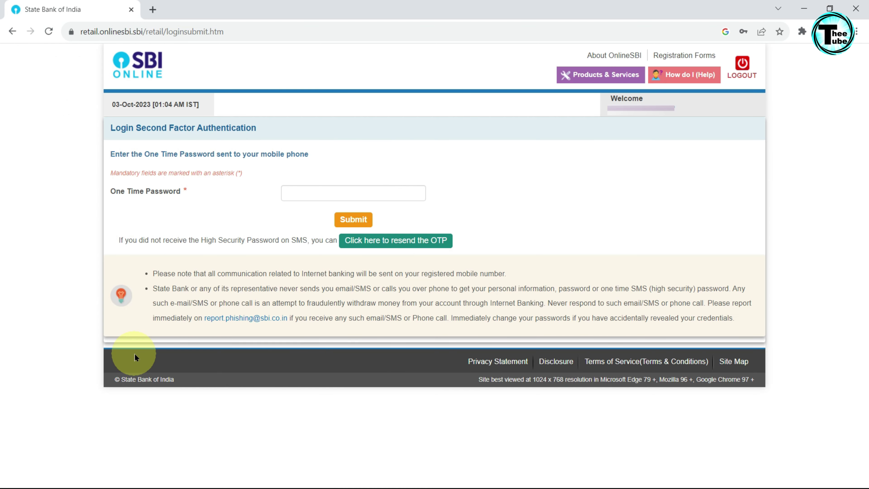
{"action": "left_click", "coordinate": [286, 194]}
{"action": "key", "text": "ctrl+v"}
{"action": "left_click", "coordinate": [347, 221]}
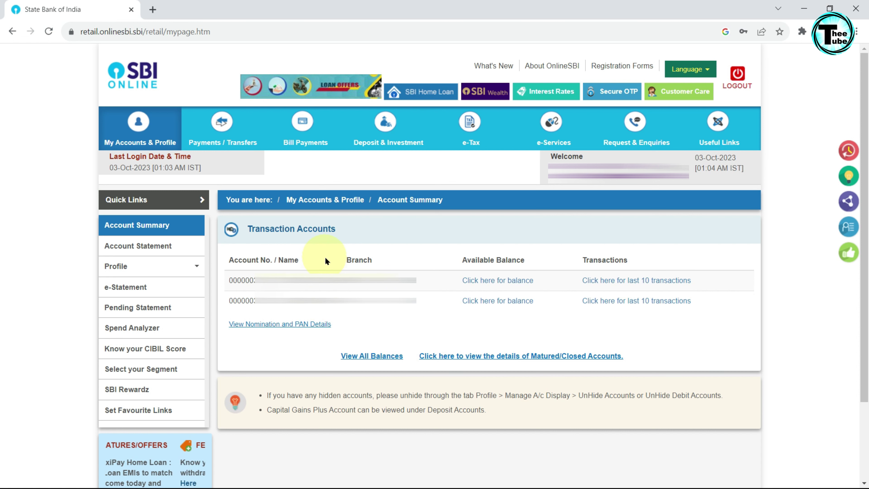
{"action": "left_click", "coordinate": [466, 277]}
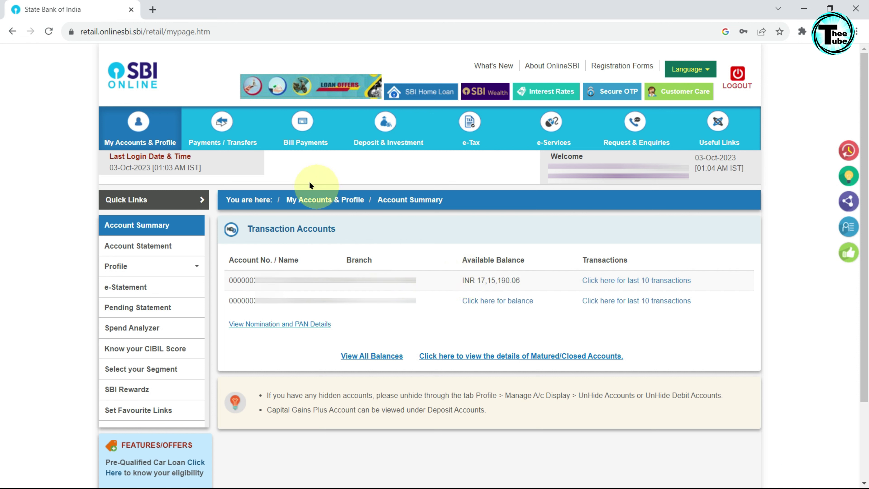
Open Add & Manage Beneficiary under Payments / Transfers and submit the profile password
{"action": "left_click", "coordinate": [236, 125]}
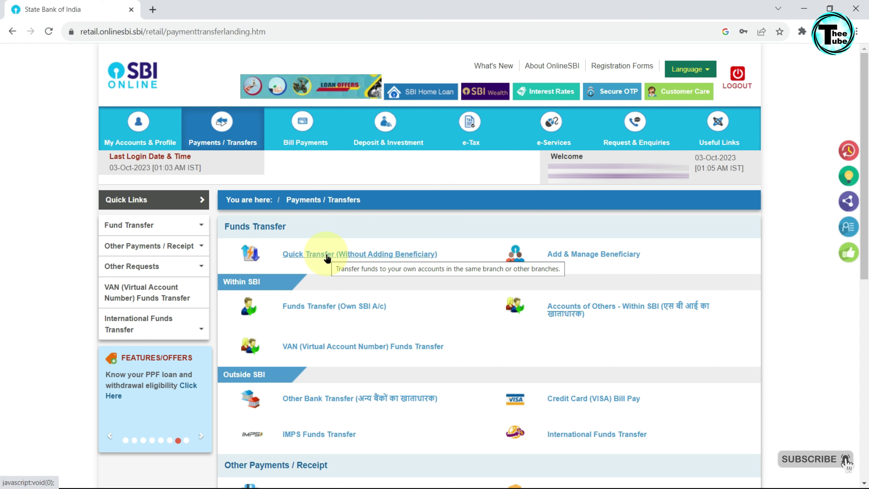
{"action": "left_click", "coordinate": [585, 257]}
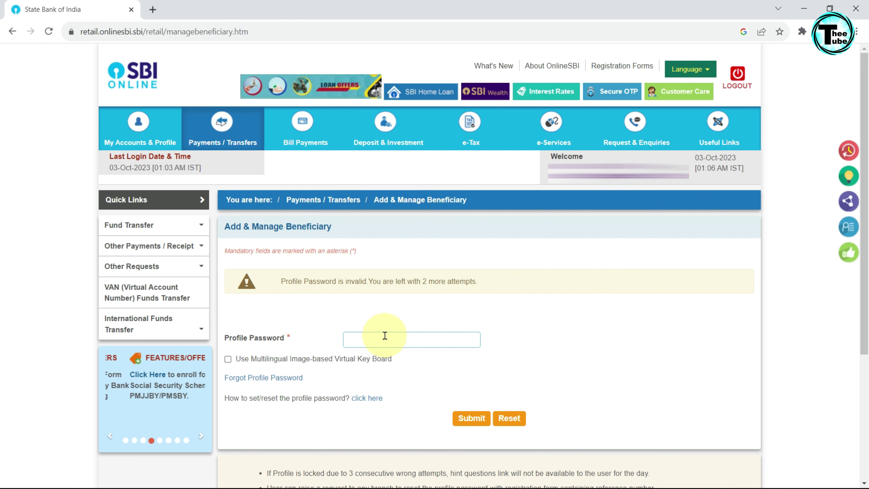
{"action": "left_click", "coordinate": [384, 335]}
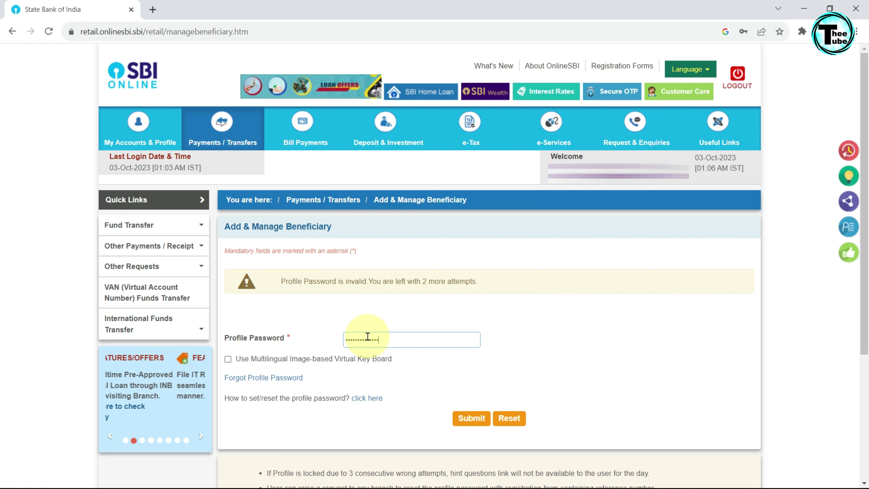
{"action": "type", "text": "••••••••••••••"}
{"action": "left_click", "coordinate": [465, 418]}
{"action": "left_click", "coordinate": [469, 416]}
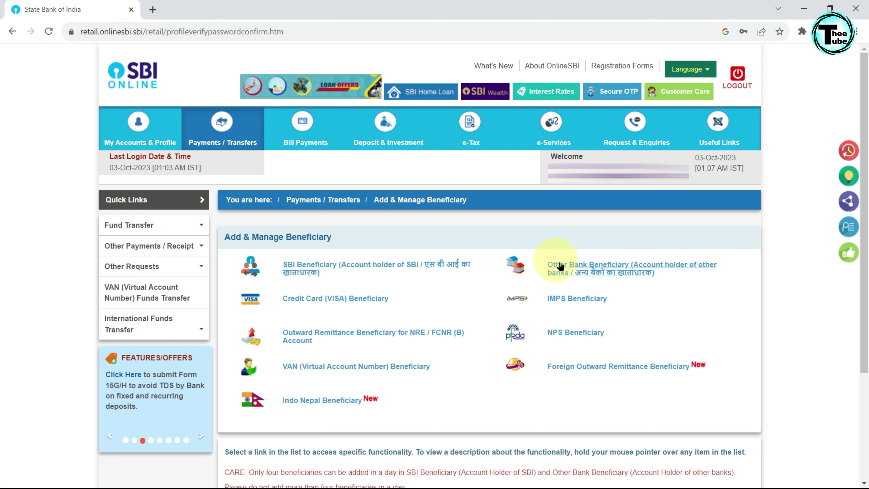
Open the Other Bank Beneficiary form and review its fields, activation-time notes and maximum transfer limit
{"action": "mouse_move", "coordinate": [563, 269]}
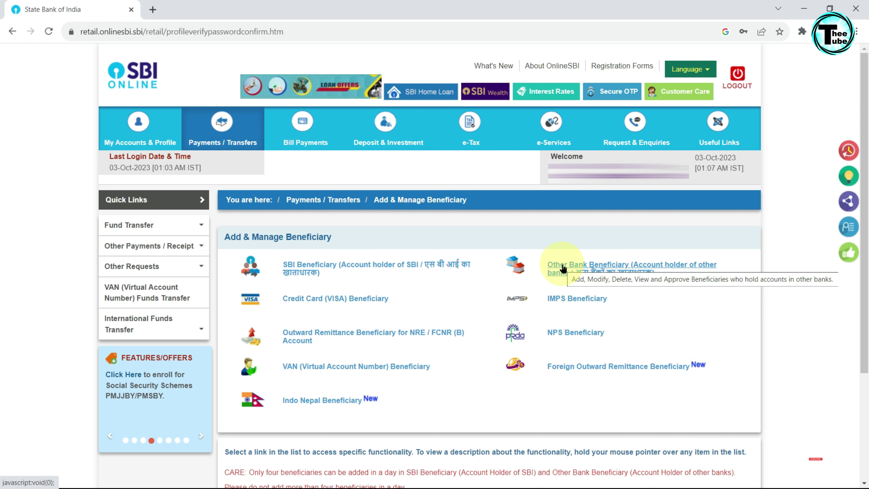
{"action": "left_click", "coordinate": [563, 269]}
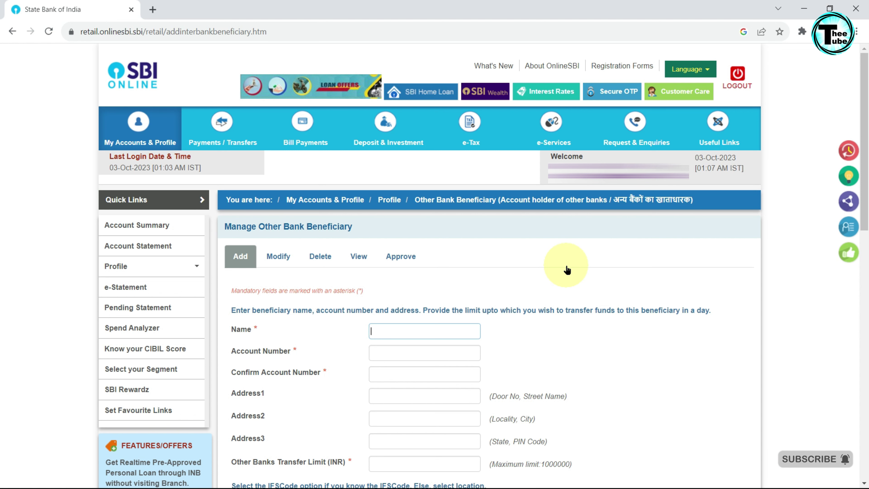
{"action": "scroll", "coordinate": [568, 270], "scroll_direction": "down", "scroll_amount": 5}
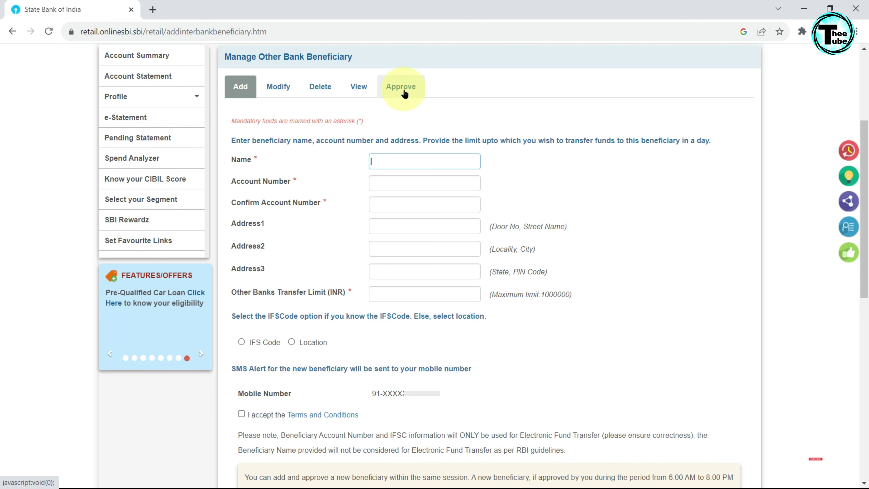
{"action": "scroll", "coordinate": [400, 95], "scroll_direction": "down", "scroll_amount": 5}
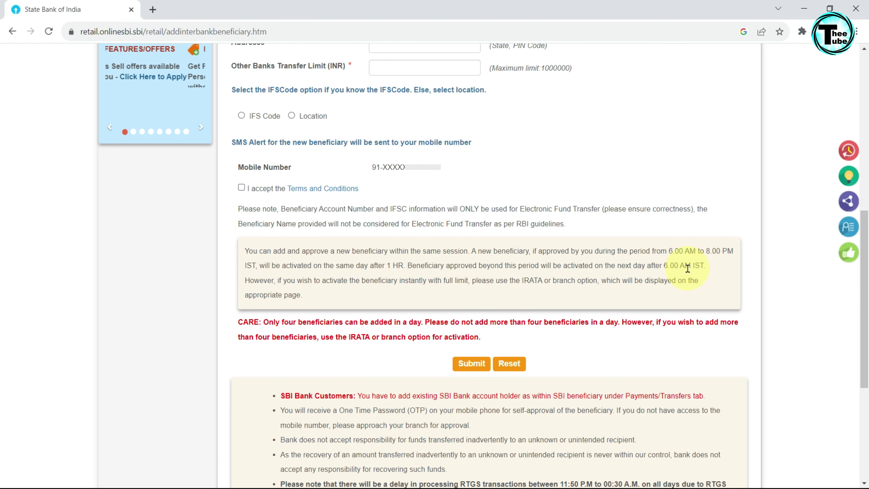
{"action": "scroll", "coordinate": [489, 219], "scroll_direction": "up", "scroll_amount": 5}
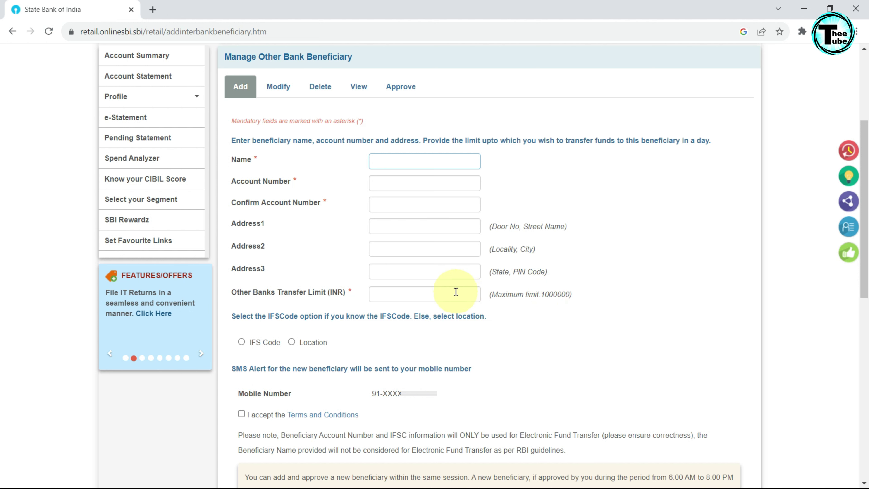
{"action": "double_click", "coordinate": [542, 294]}
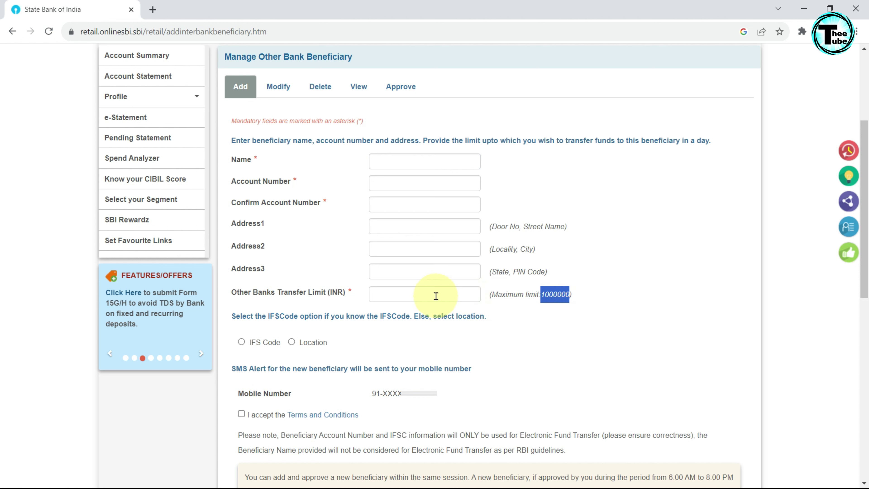
{"action": "left_click", "coordinate": [437, 334]}
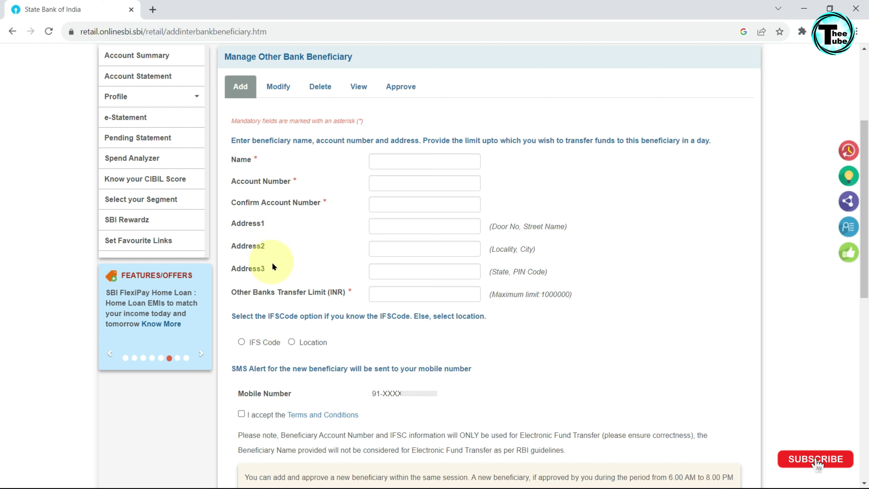
Choose IFS Code for identifying the bank, accept the Terms and Conditions, and submit and confirm the completed beneficiary details
{"action": "left_click", "coordinate": [241, 342]}
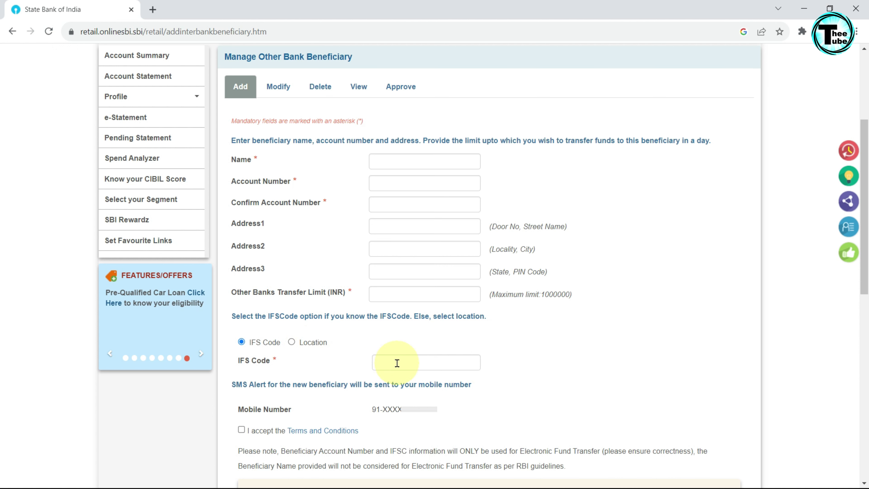
{"action": "scroll", "coordinate": [396, 363], "scroll_direction": "down", "scroll_amount": 3}
{"action": "left_click", "coordinate": [241, 317]}
{"action": "scroll", "coordinate": [361, 359], "scroll_direction": "down", "scroll_amount": 3}
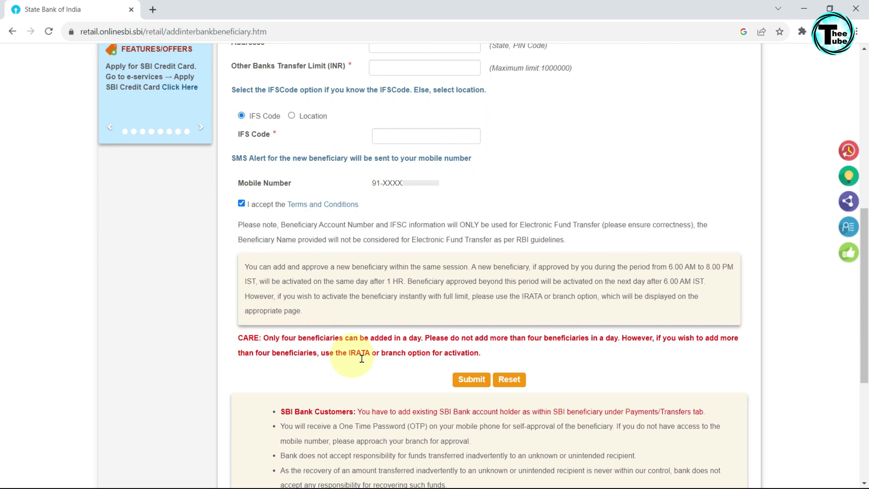
{"action": "left_click", "coordinate": [468, 381]}
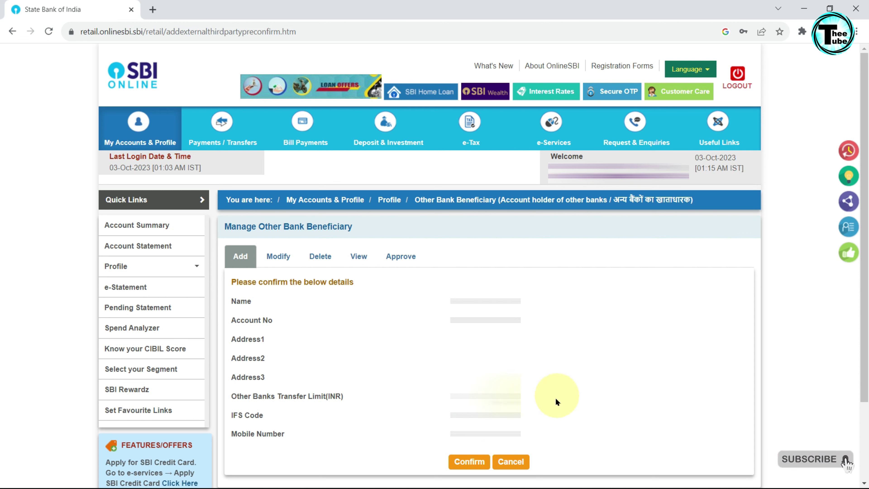
{"action": "left_click", "coordinate": [478, 461]}
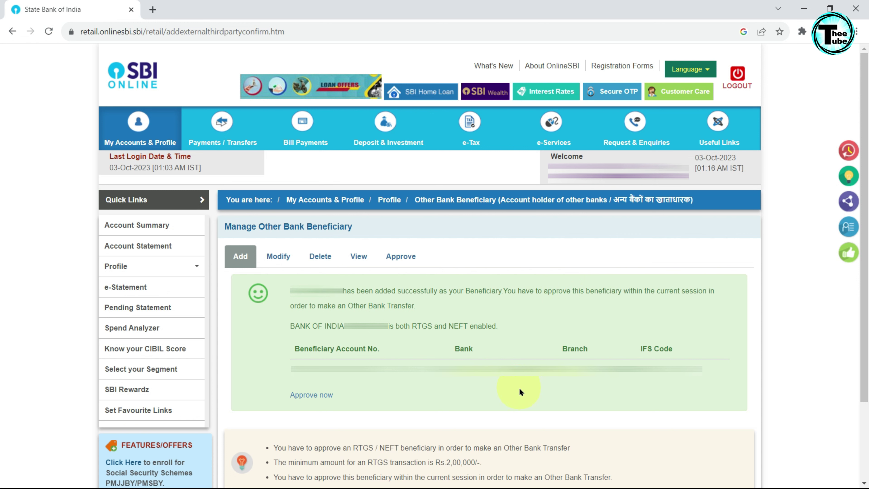
Approve the newly added Bank of India beneficiary with the profile password, the Approve Beneficiary type and the High Security Password
{"action": "left_click", "coordinate": [302, 397]}
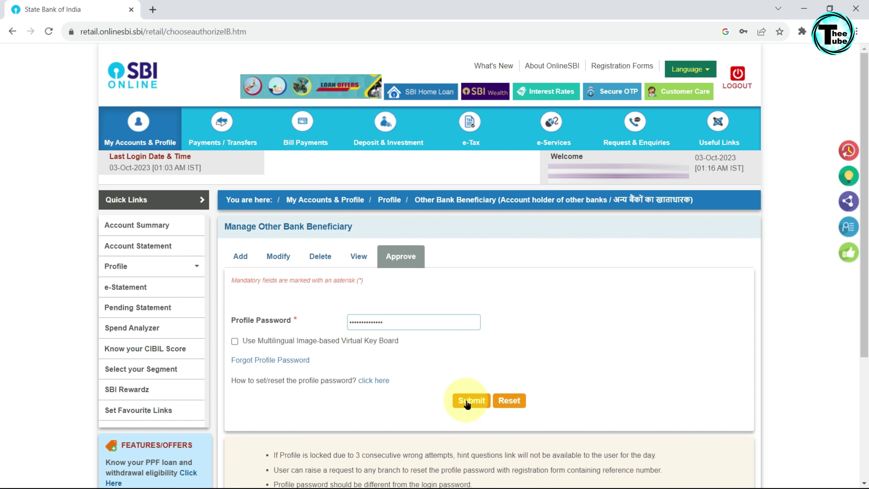
{"action": "left_click", "coordinate": [467, 403]}
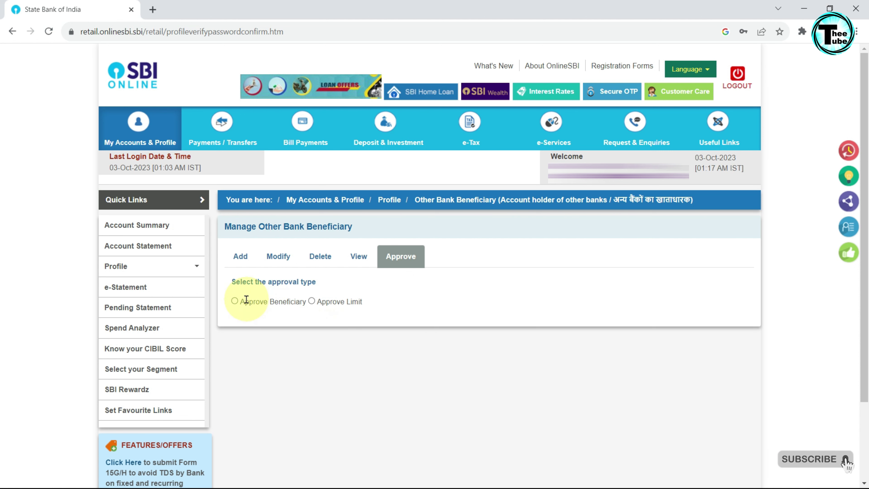
{"action": "left_click", "coordinate": [235, 301]}
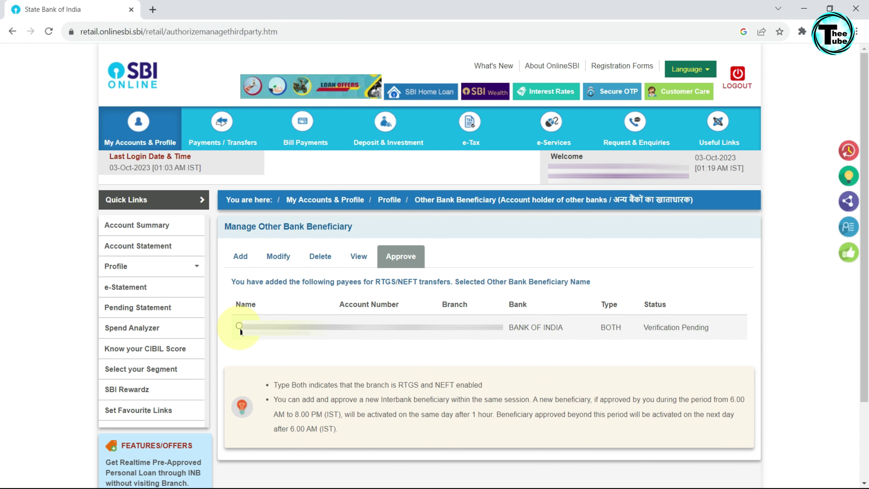
{"action": "left_click", "coordinate": [239, 326]}
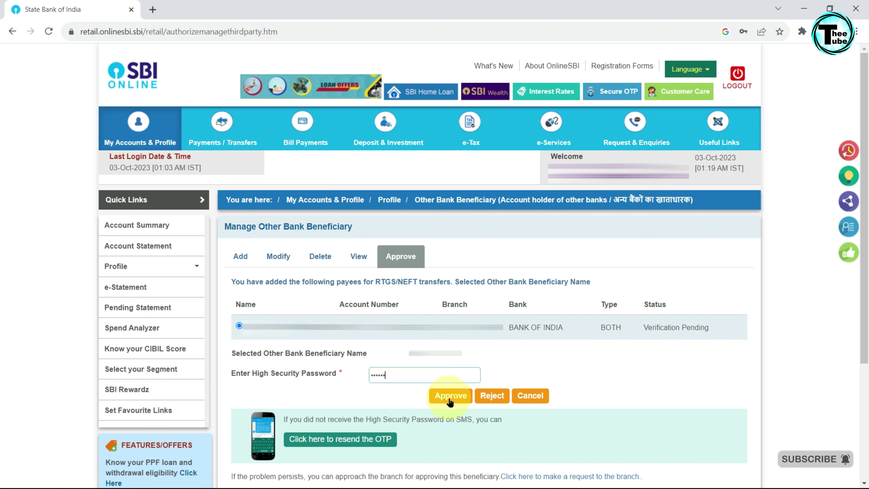
{"action": "left_click", "coordinate": [450, 397]}
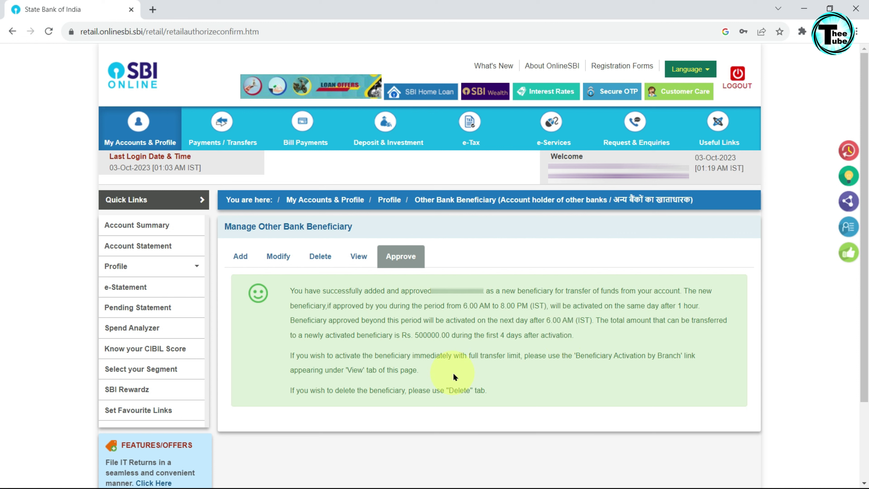
Return to the Payments / Transfers page with the funds transfer options
{"action": "mouse_move", "coordinate": [224, 128]}
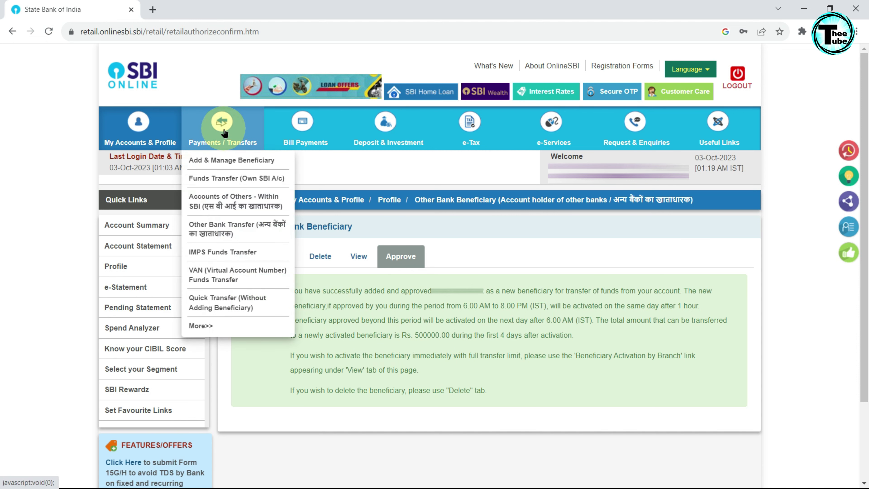
{"action": "left_click", "coordinate": [224, 128]}
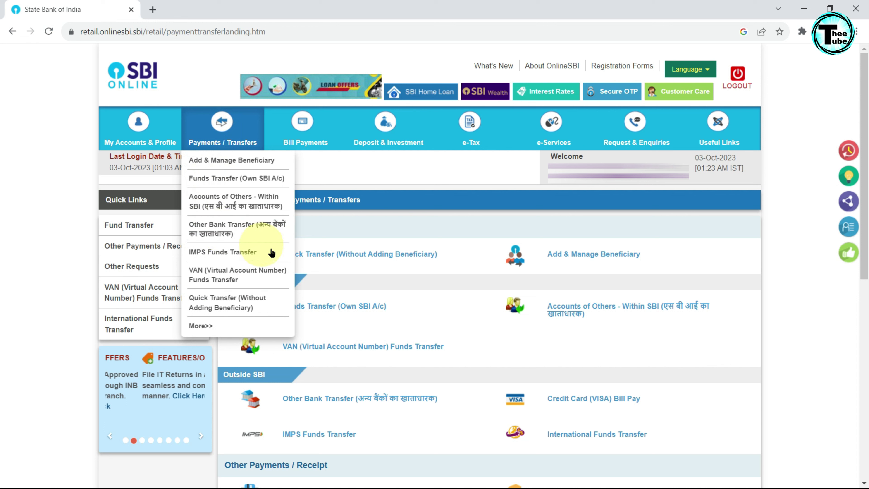
{"action": "left_click", "coordinate": [352, 255]}
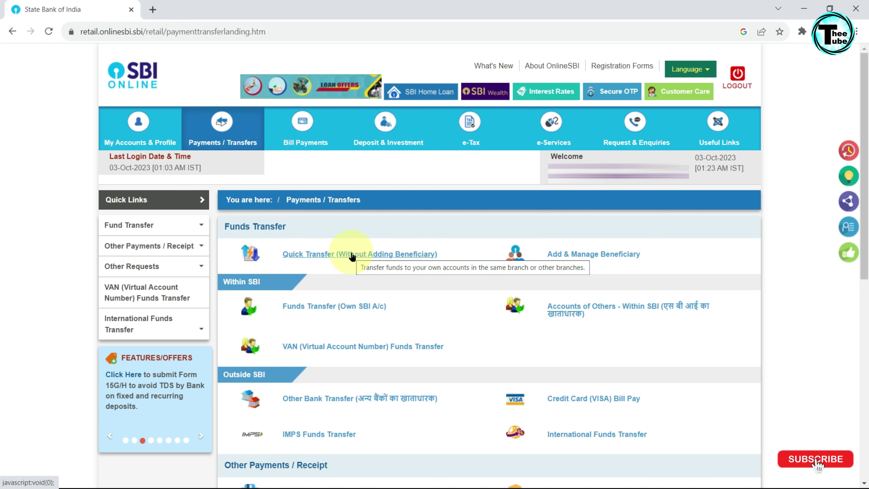